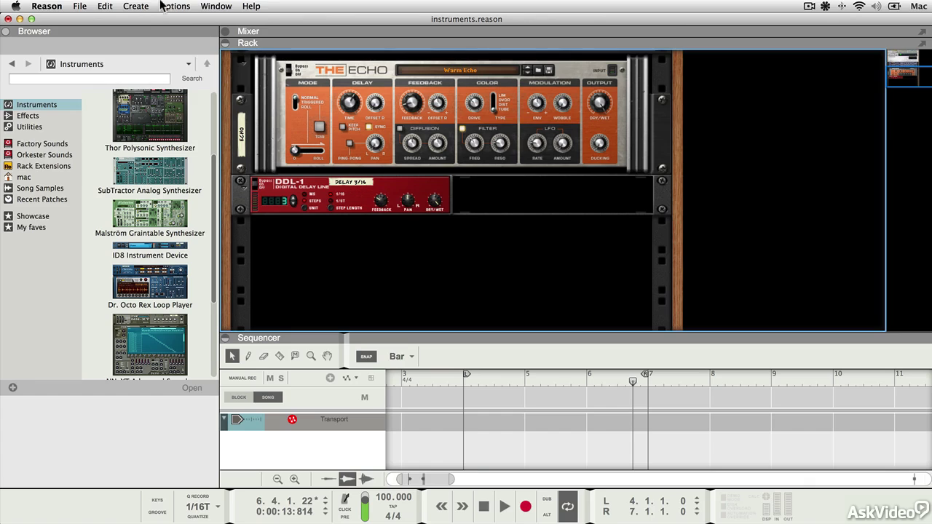
Create a new audio track and unfold its device in the rack
click(137, 5)
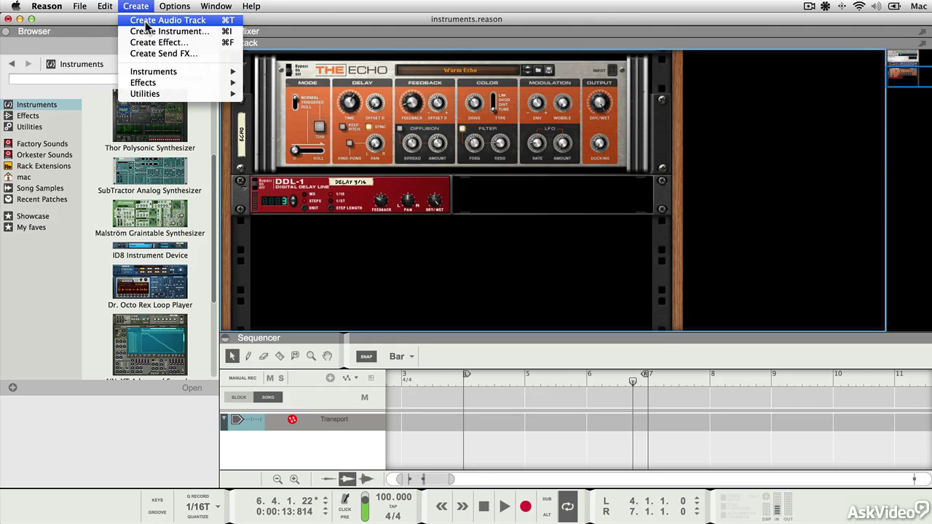
click(146, 25)
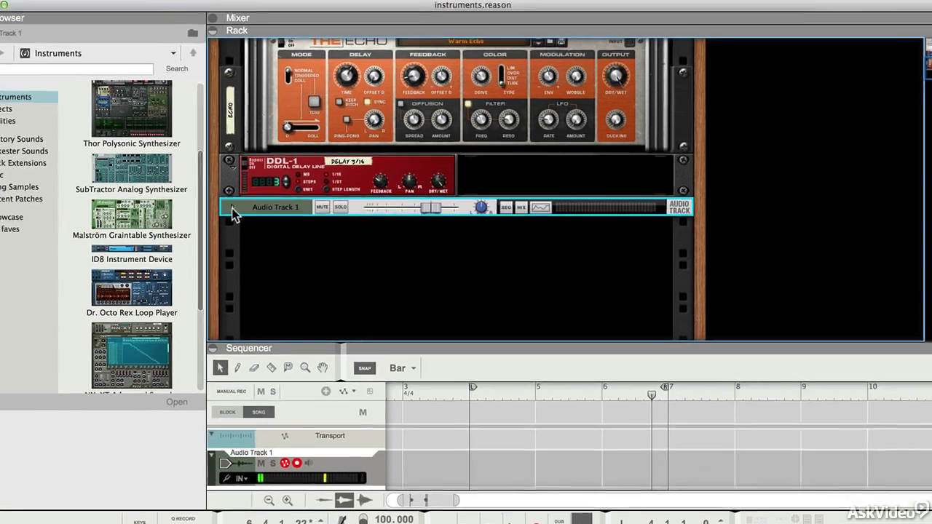
click(232, 207)
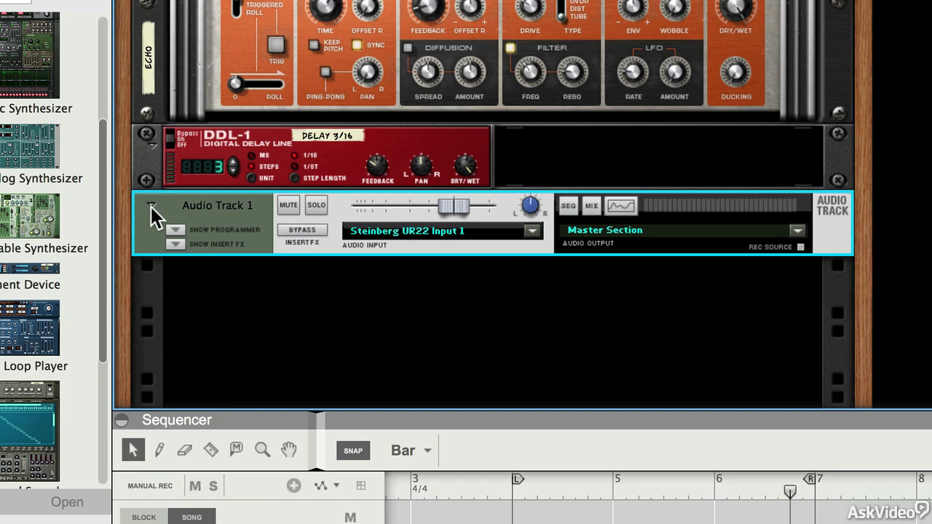
Inspect the audio track's programmer and insert FX sections, closing each one after viewing it
click(175, 230)
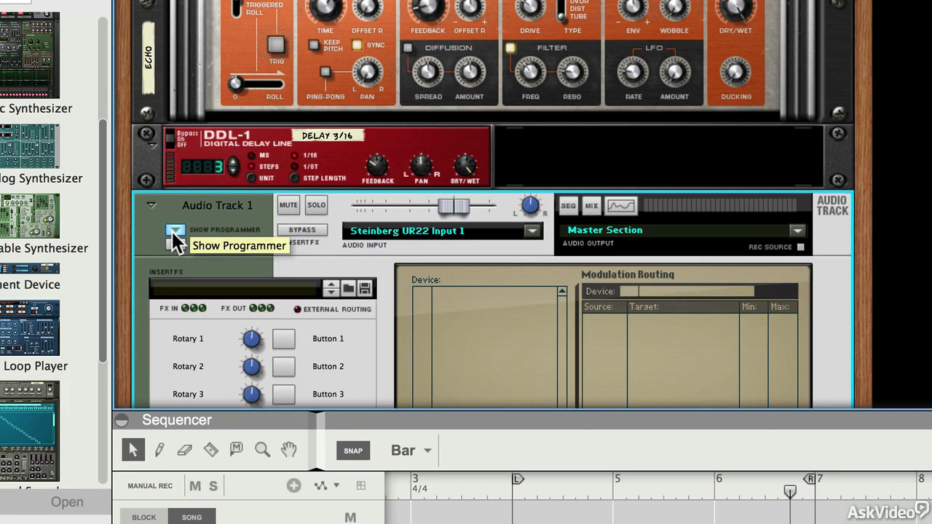
click(174, 231)
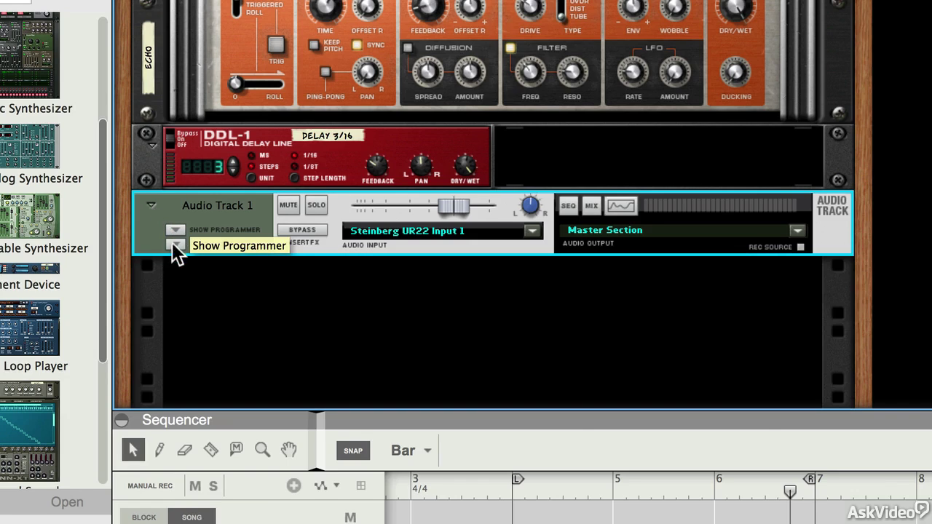
click(175, 244)
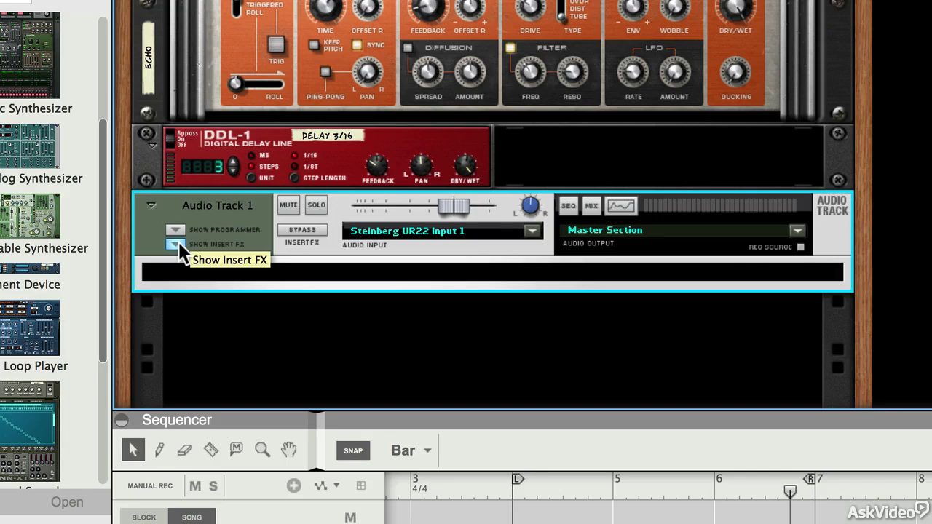
click(177, 243)
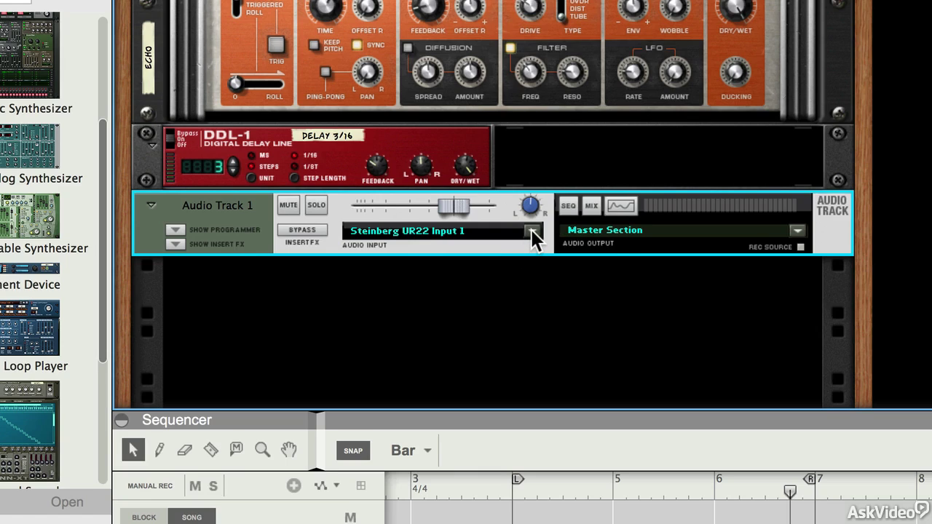
Review the mono, stereo and Steinberg UR22 choices for the audio track's input without changing the selection
click(533, 231)
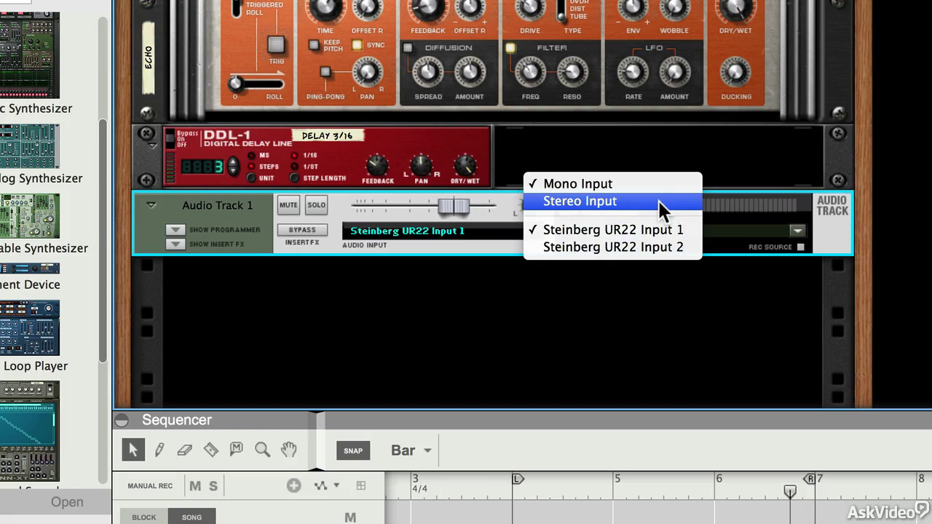
click(473, 249)
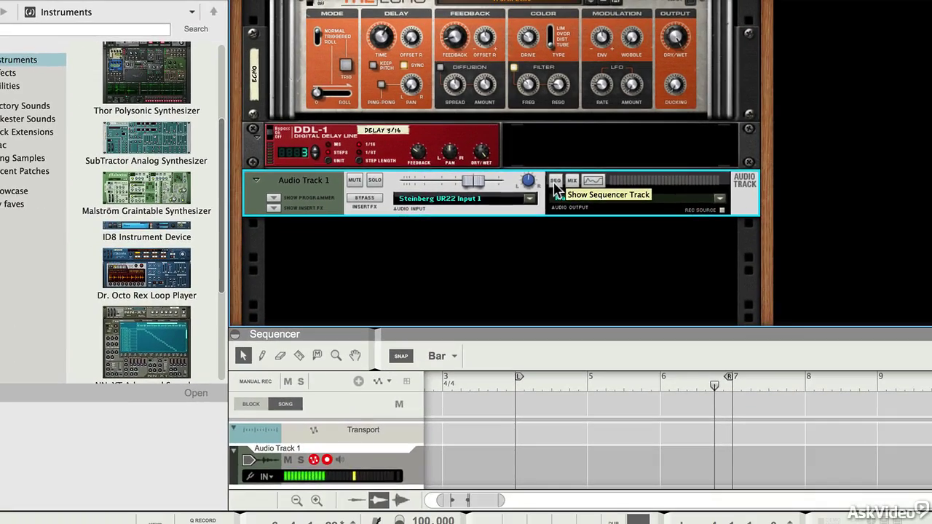
click(566, 208)
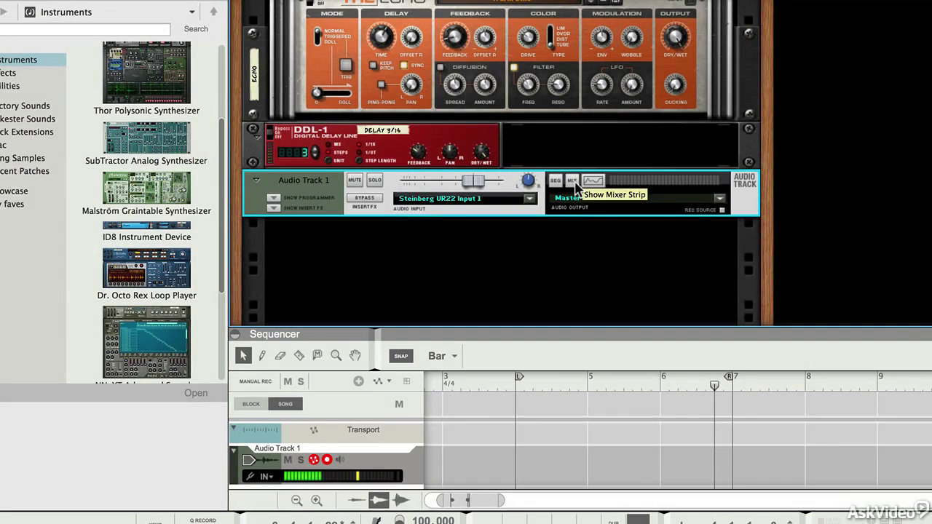
Show the audio track's mixer strip and rename the channel to Vocals
click(573, 183)
click(574, 182)
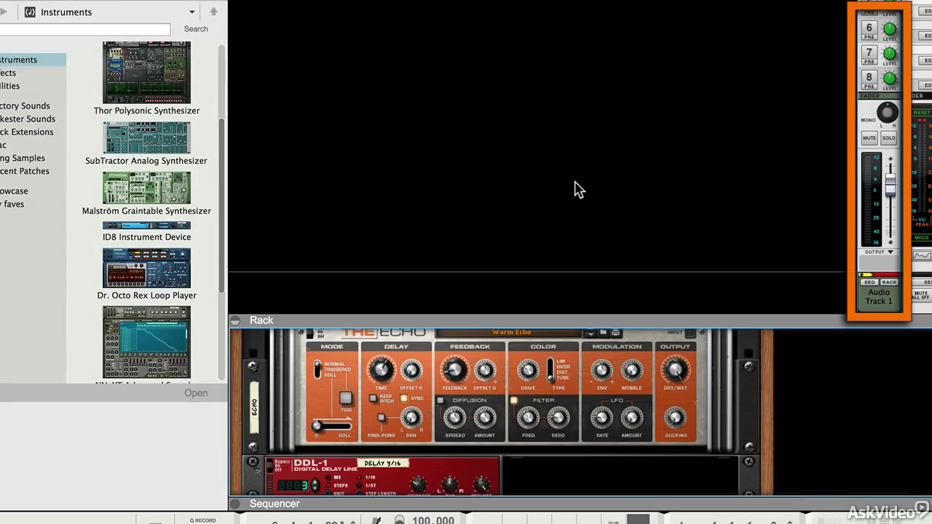
click(877, 306)
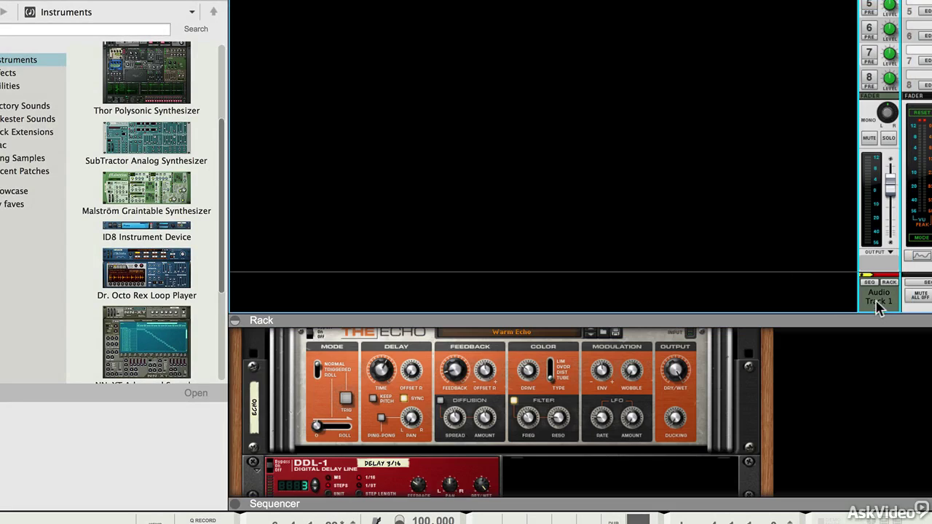
double_click(877, 305)
text(Vocals)
key(Return)
Return to the rack view and check the audio track device's name, keeping it as is
drag(666, 321, 665, 17)
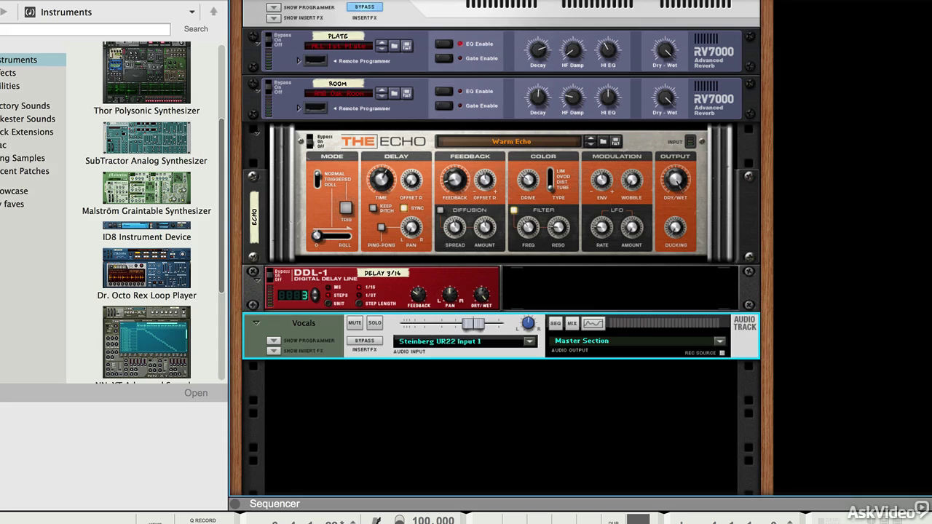
double_click(308, 328)
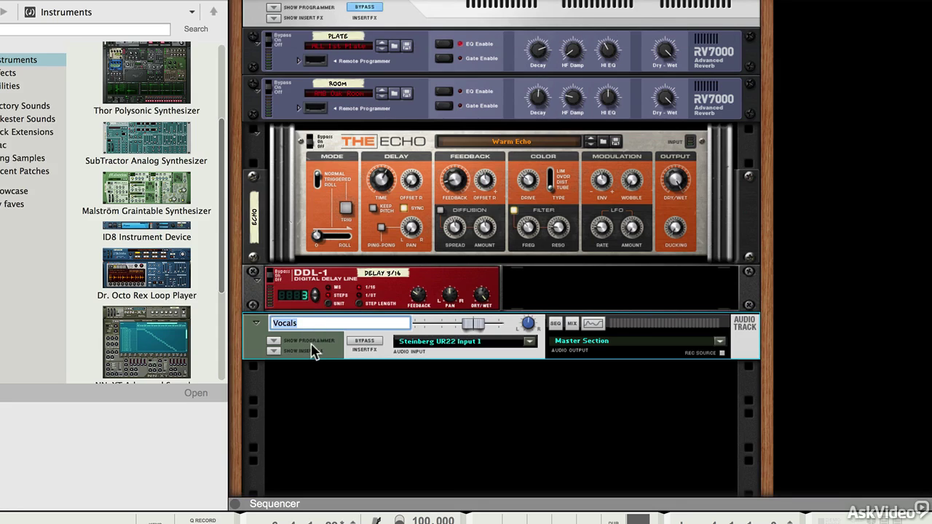
key(Return)
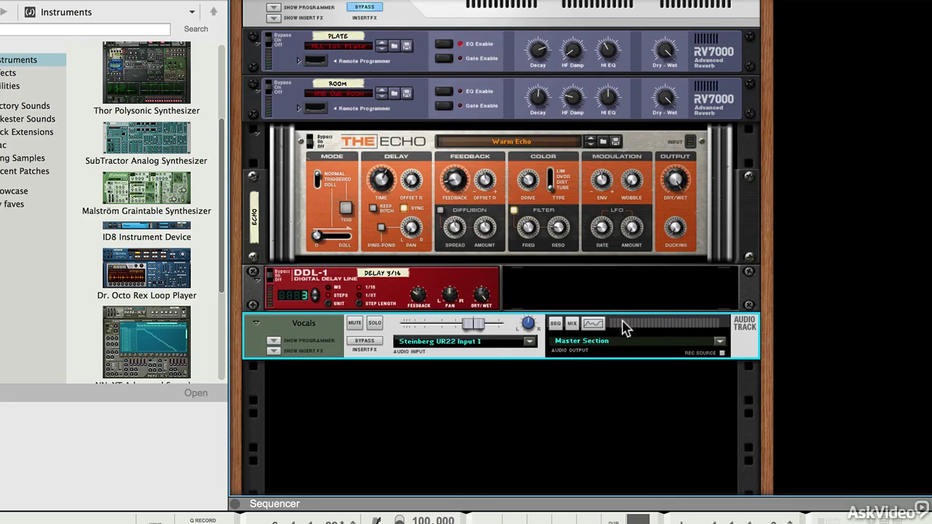
View the Spectrum EQ for the Vocals track, close it, and check the track's audio output selector
click(594, 324)
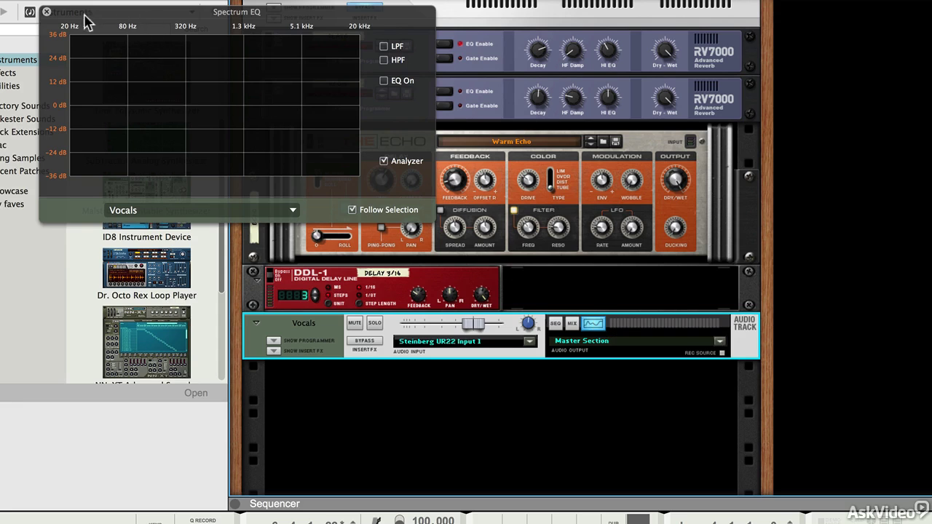
click(46, 11)
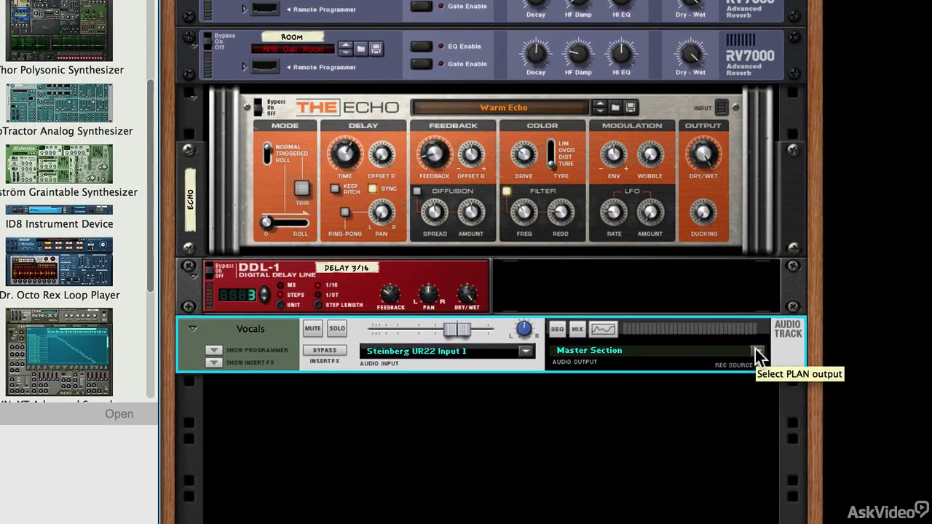
click(757, 351)
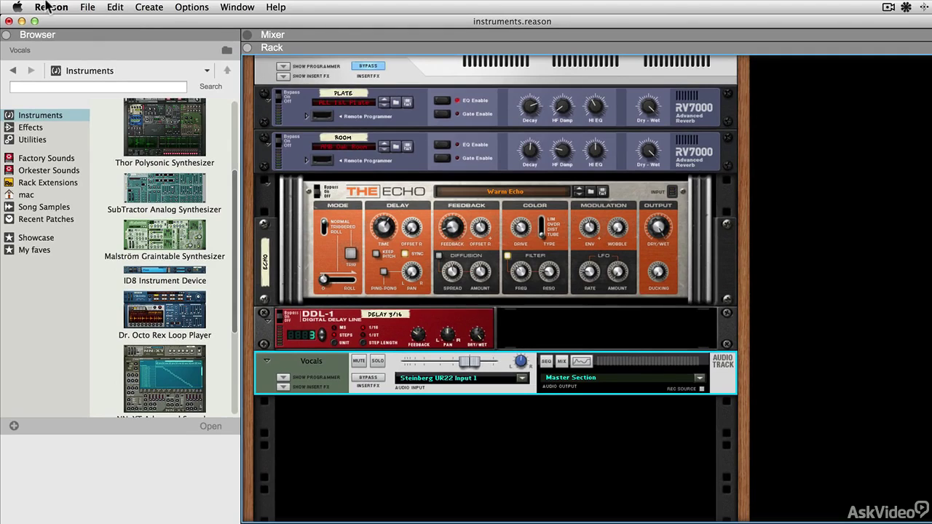
Review the audio device settings and sample rate options in the preferences, then close them unchanged
click(47, 6)
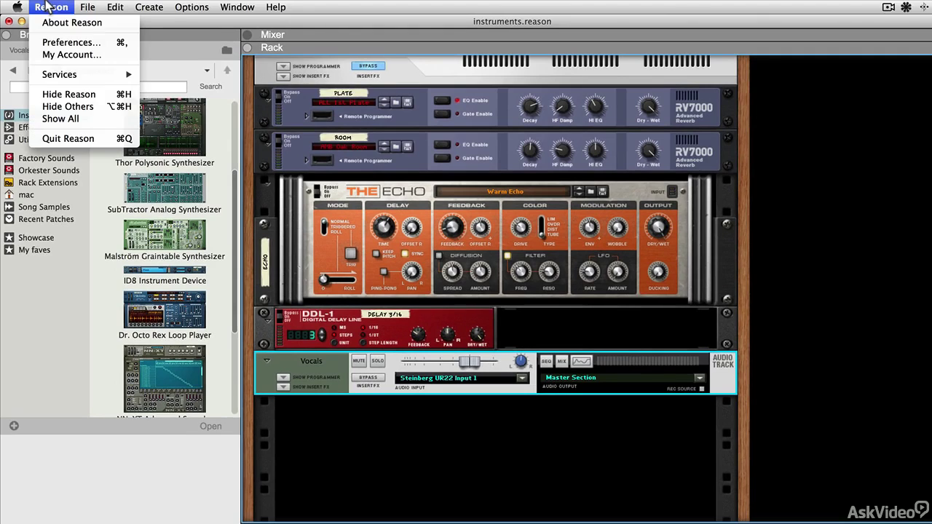
click(57, 44)
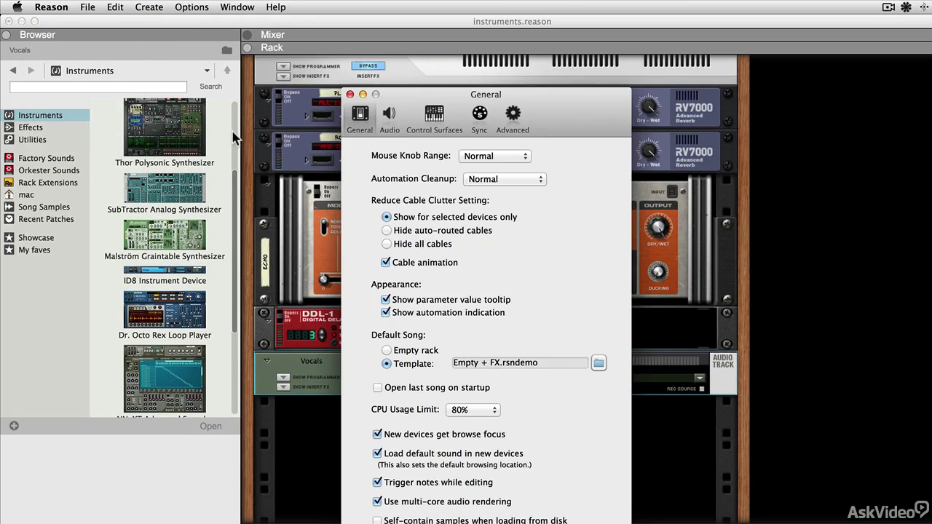
click(389, 121)
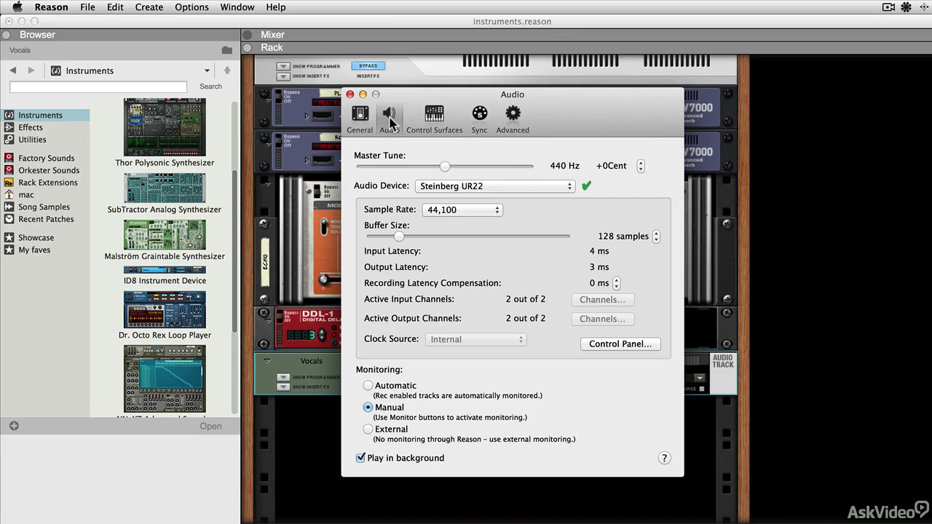
click(491, 209)
click(538, 208)
click(351, 94)
Examine the hardware interface's audio inputs and their rear cabling, then flip the rack back to the front
scroll(422, 169, up, 5)
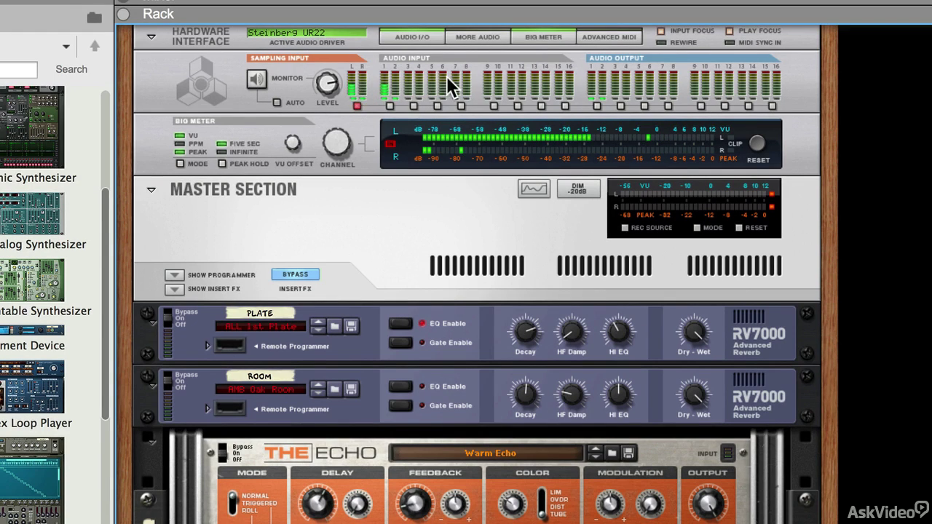
mouse_move(446, 75)
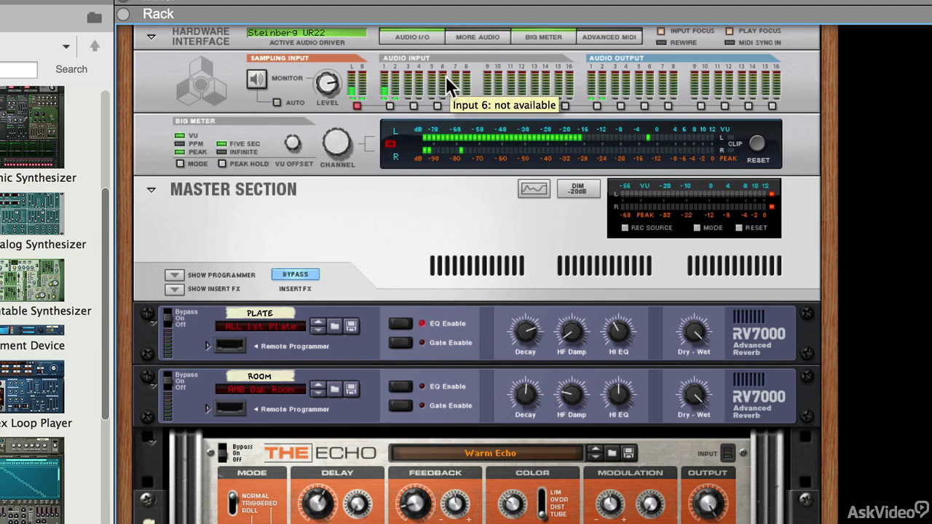
key(Tab)
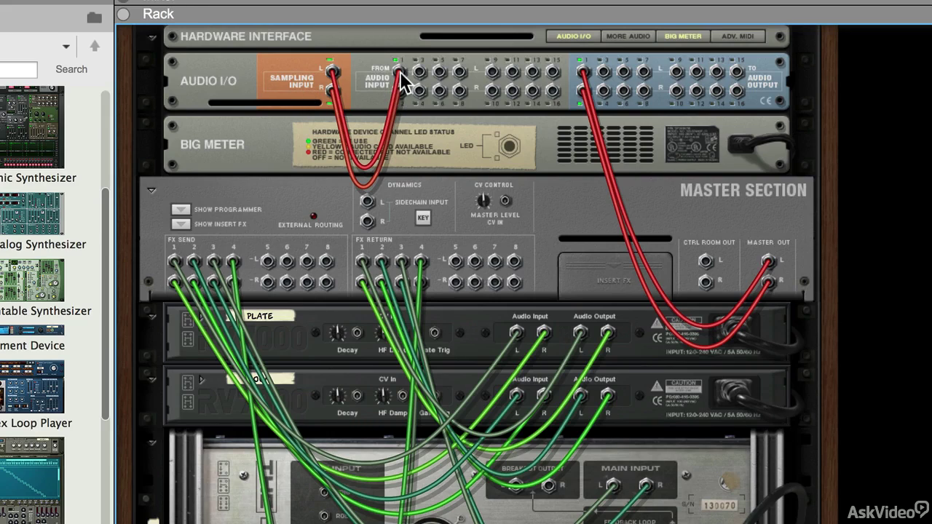
key(Tab)
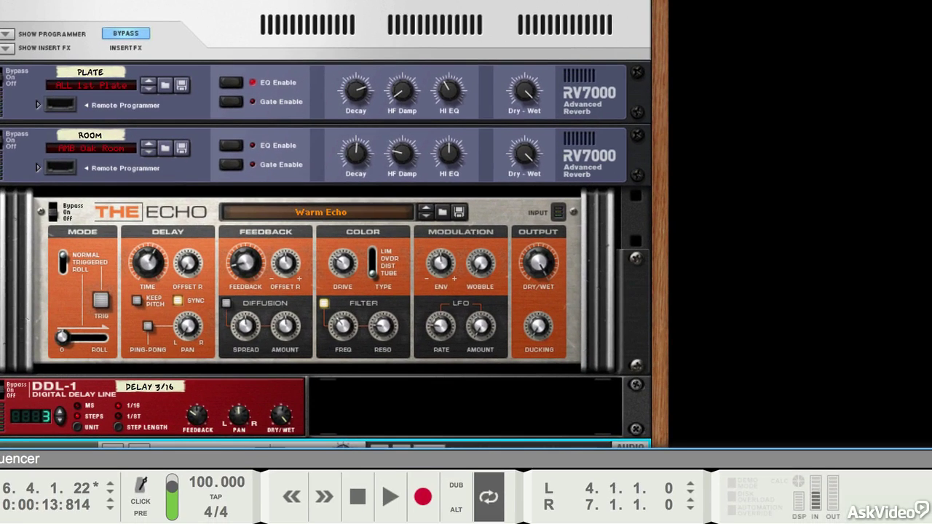